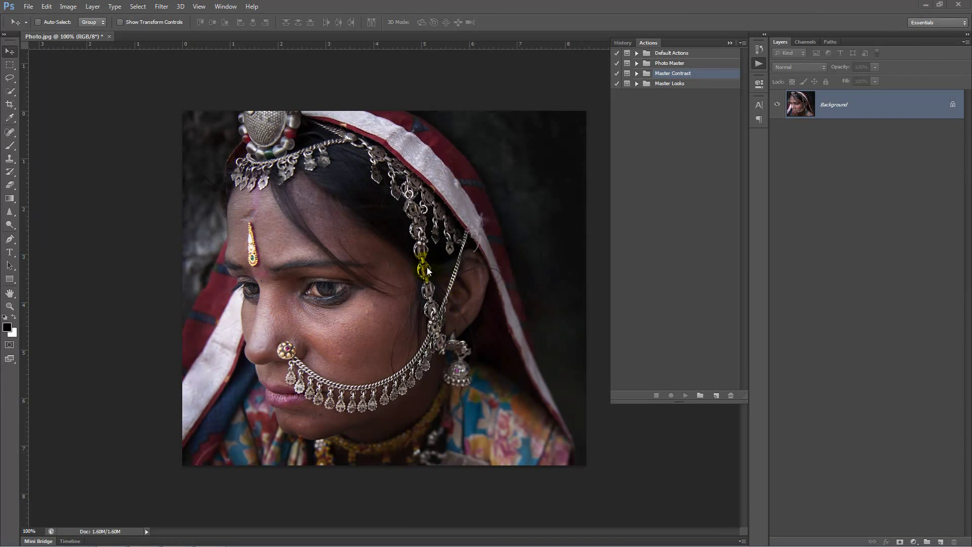
# - Run the Blossom action from the Master Looks set on the portrait
pyautogui.click(317, 290)
pyautogui.click(665, 83)
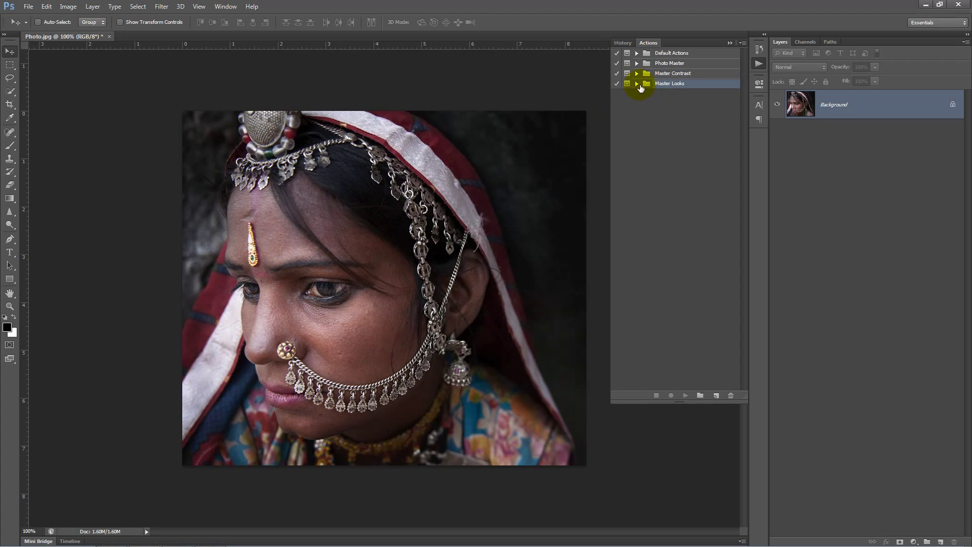
pyautogui.click(637, 85)
pyautogui.moveTo(743, 83); pyautogui.dragTo(741, 113)
pyautogui.click(661, 165)
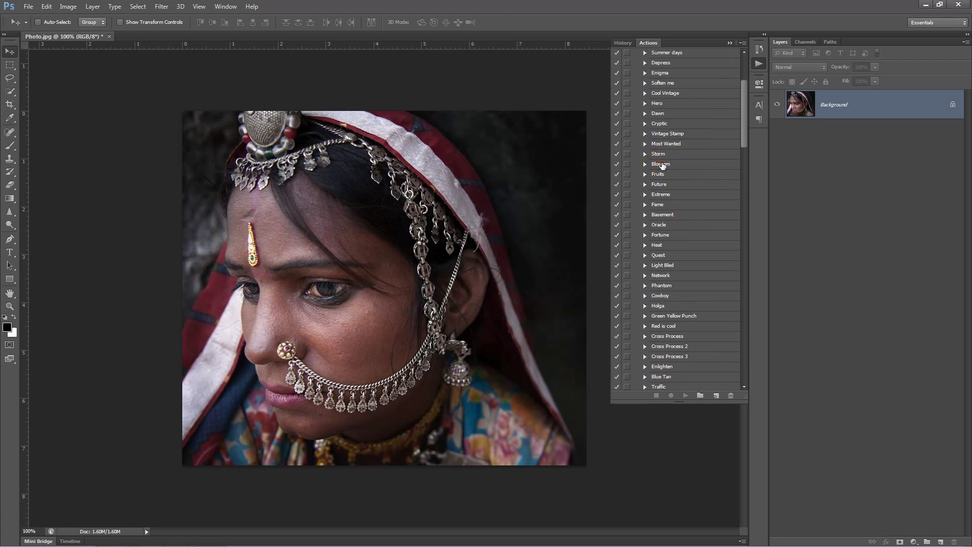
pyautogui.click(686, 395)
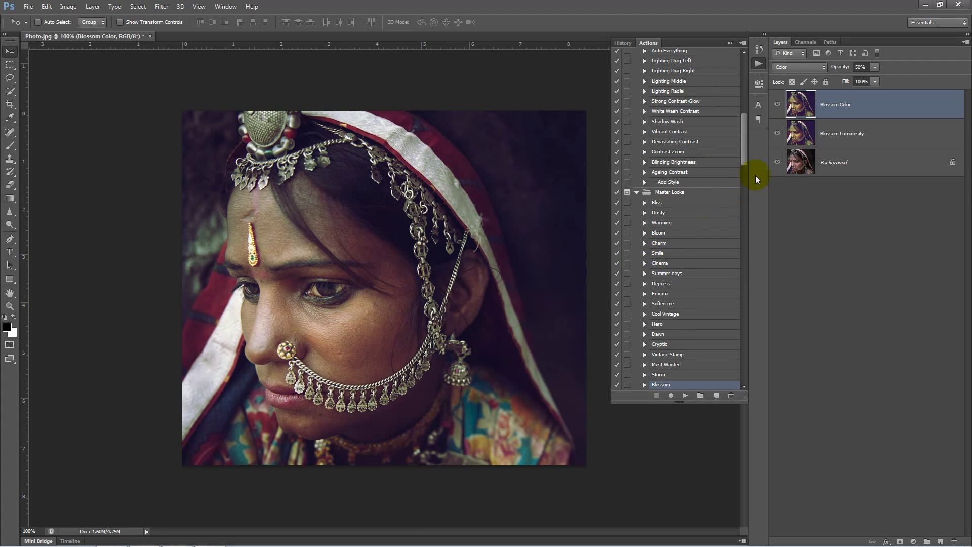
pyautogui.moveTo(742, 157); pyautogui.dragTo(745, 94)
# - Run the Crunch it 4 action from Master Contrast on the portrait
pyautogui.click(687, 255)
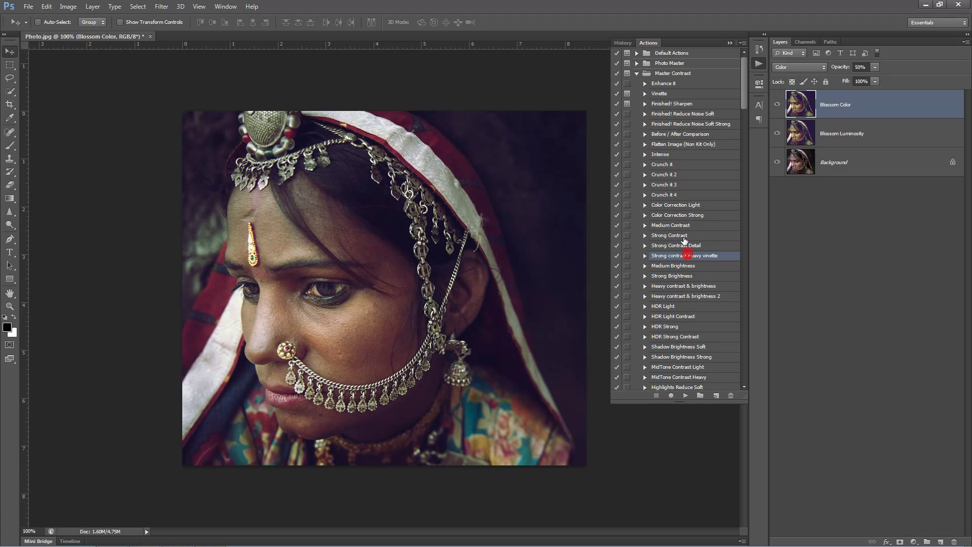
pyautogui.click(670, 174)
pyautogui.click(674, 185)
pyautogui.click(677, 194)
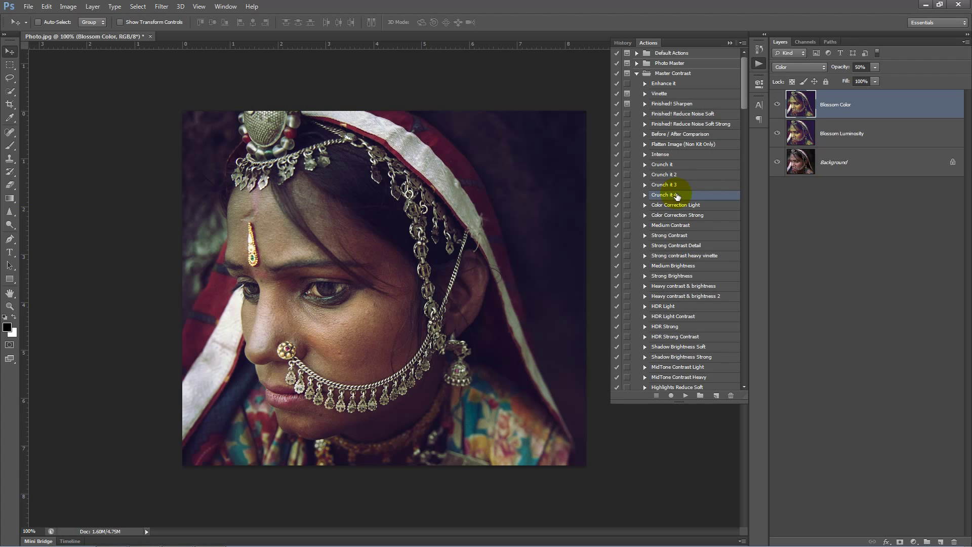
pyautogui.click(685, 396)
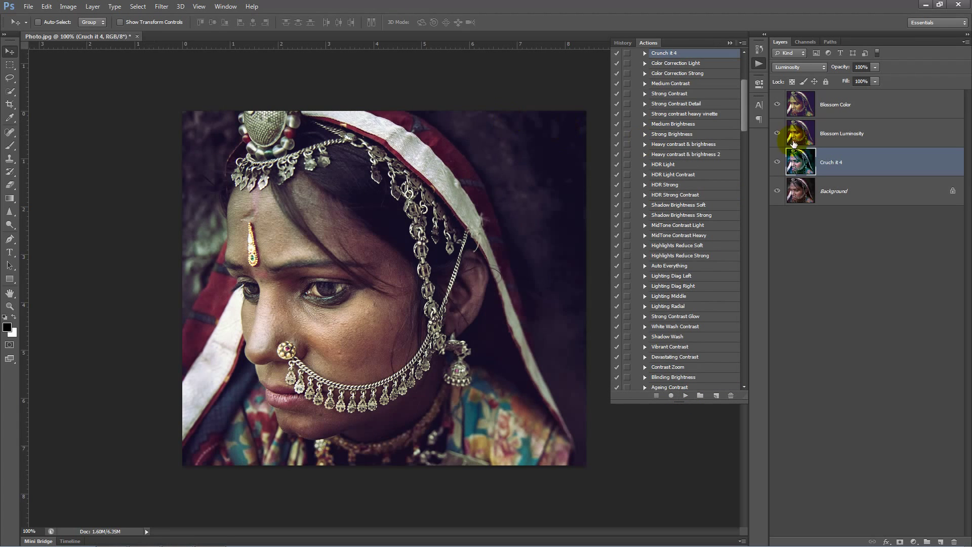
# - Fade the Crunch it 4 layer to 0% opacity and back to 100% to compare
pyautogui.moveTo(840, 68); pyautogui.dragTo(302, 109)
pyautogui.moveTo(495, 106); pyautogui.dragTo(549, 110)
pyautogui.moveTo(743, 92); pyautogui.dragTo(744, 297)
pyautogui.click(679, 235)
pyautogui.click(679, 243)
pyautogui.click(679, 234)
pyautogui.click(680, 243)
pyautogui.click(682, 253)
pyautogui.click(683, 264)
pyautogui.click(683, 274)
pyautogui.click(683, 284)
pyautogui.click(683, 293)
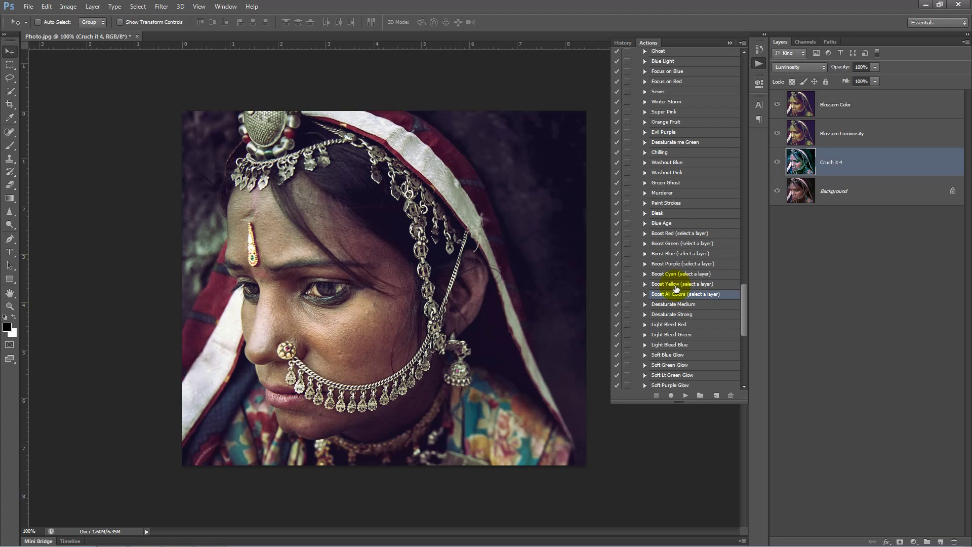
pyautogui.click(671, 234)
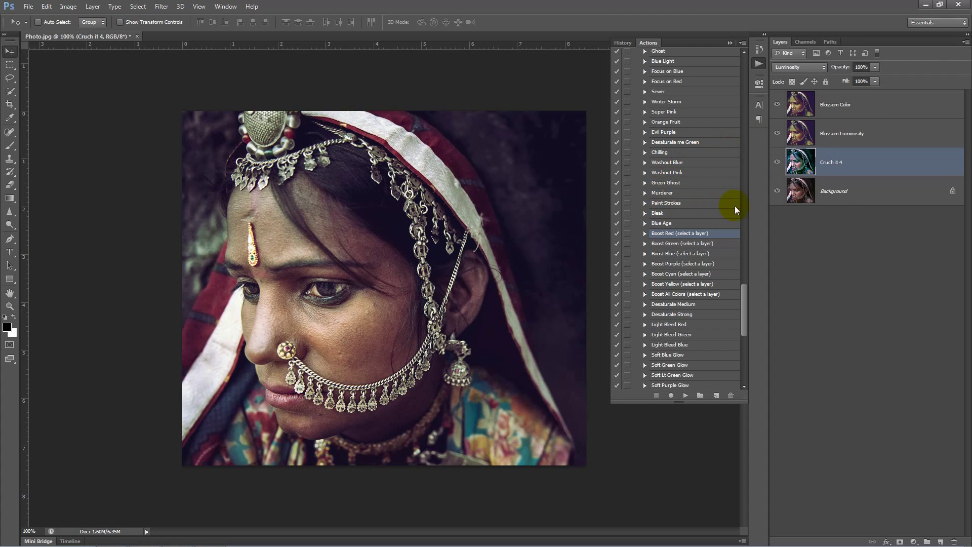
pyautogui.click(835, 197)
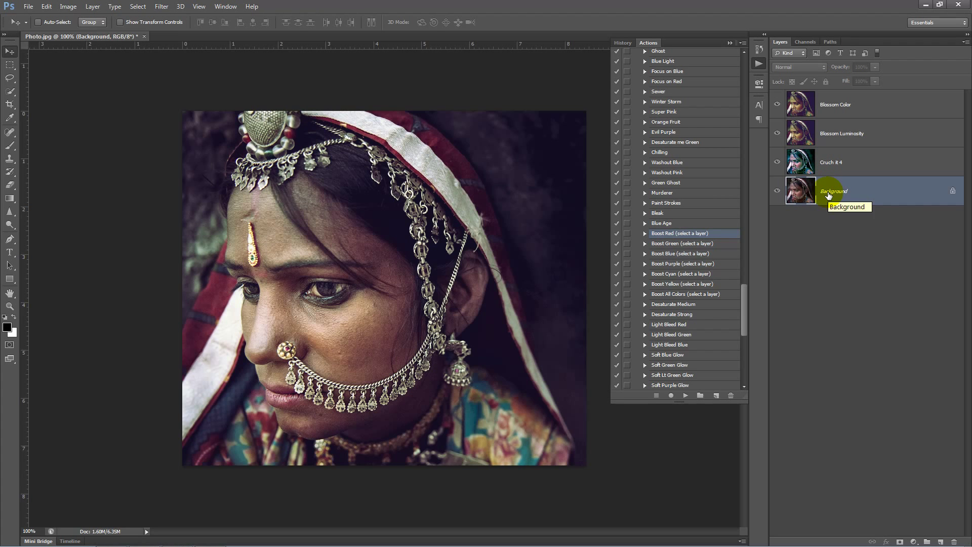
# - Duplicate the Background with Ctrl+J and run Boost Red on the copy, redoing it once
pyautogui.hotkey('ctrl', 'j')
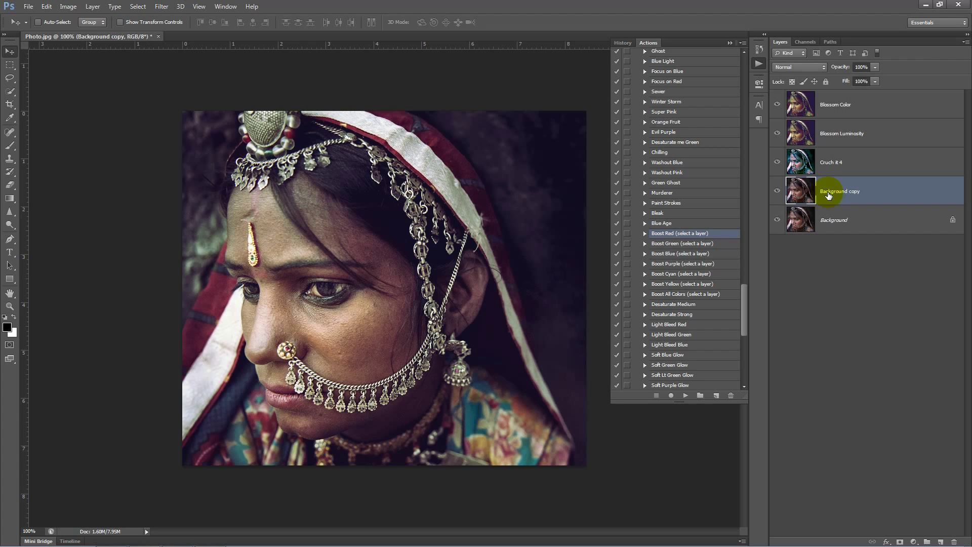
pyautogui.scroll(-1, 684, 250)
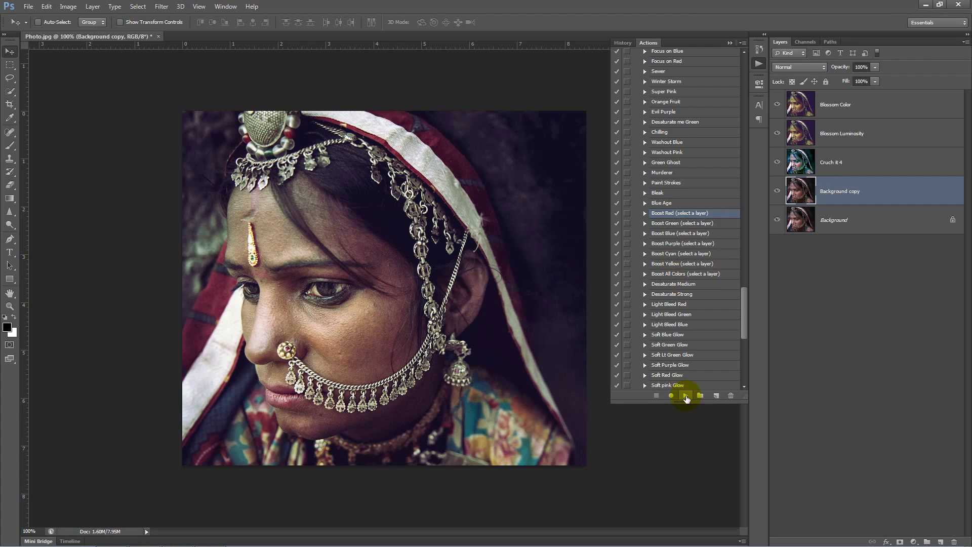
pyautogui.click(686, 397)
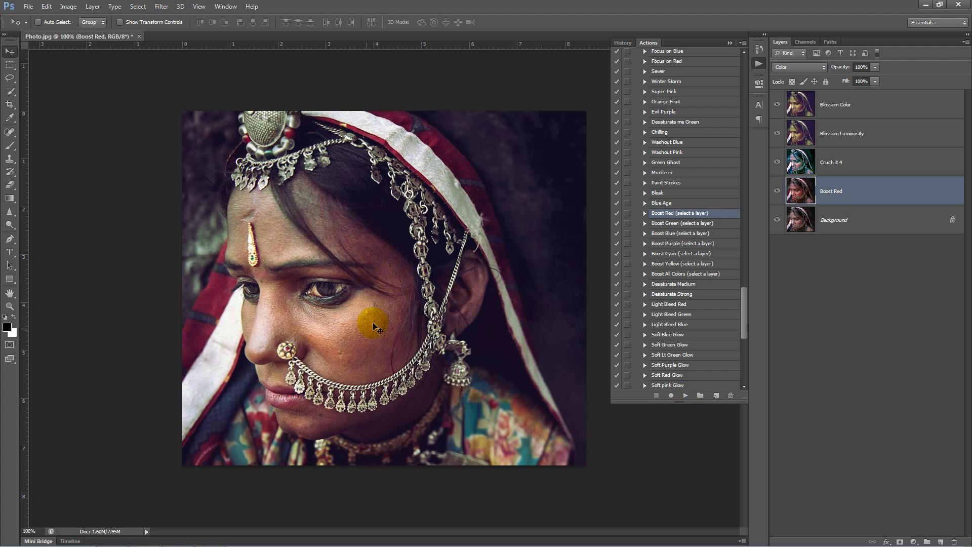
pyautogui.hotkey('ctrl', 'z')
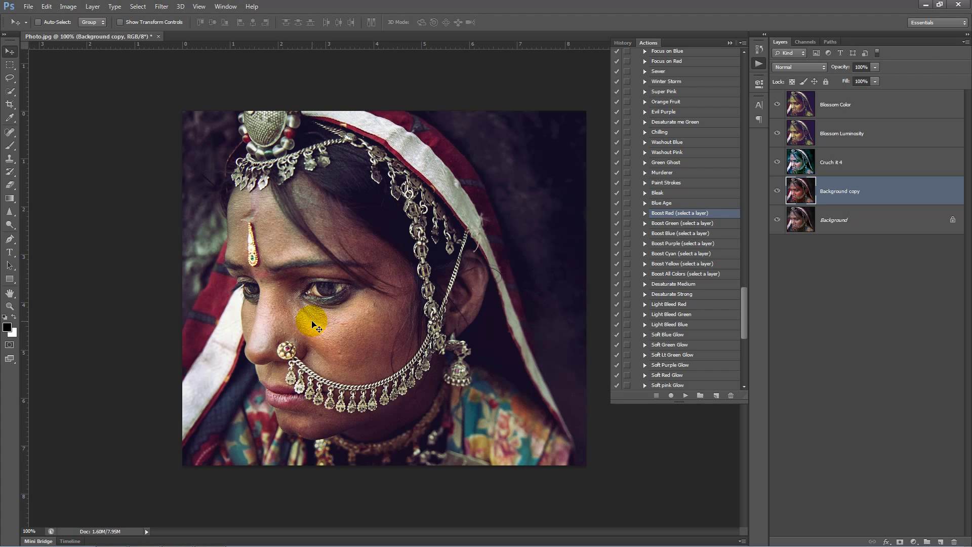
pyautogui.hotkey('ctrl', 'alt', 'z')
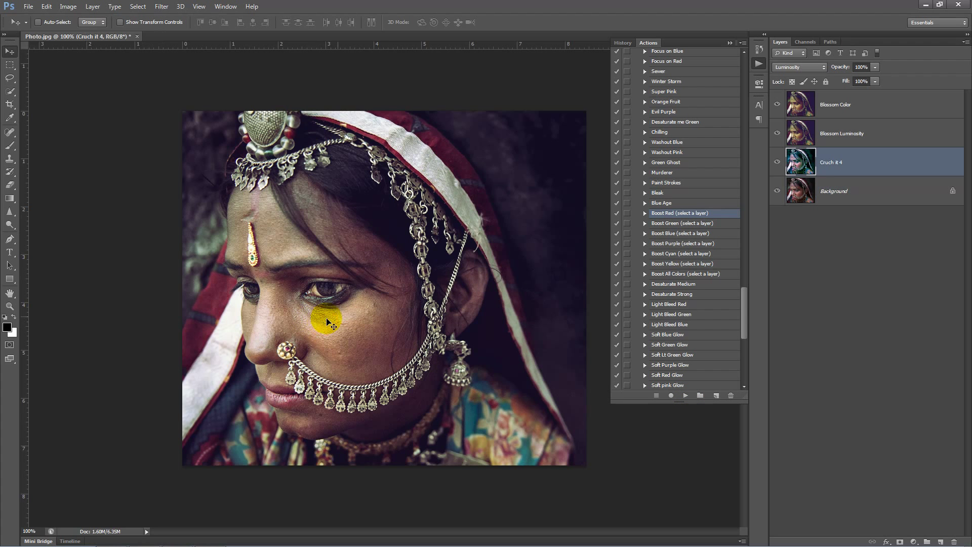
pyautogui.click(818, 191)
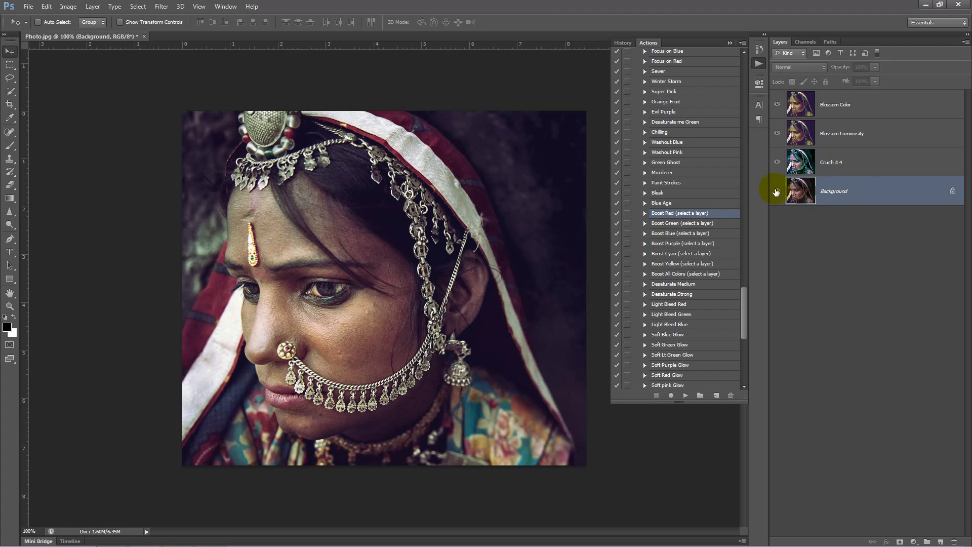
pyautogui.hotkey('ctrl', 'shift', 'z')
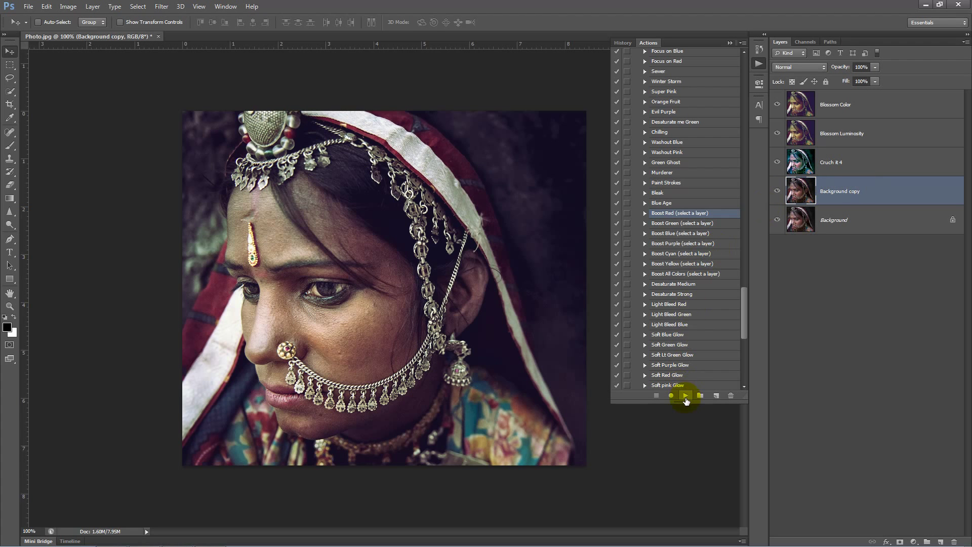
pyautogui.click(686, 395)
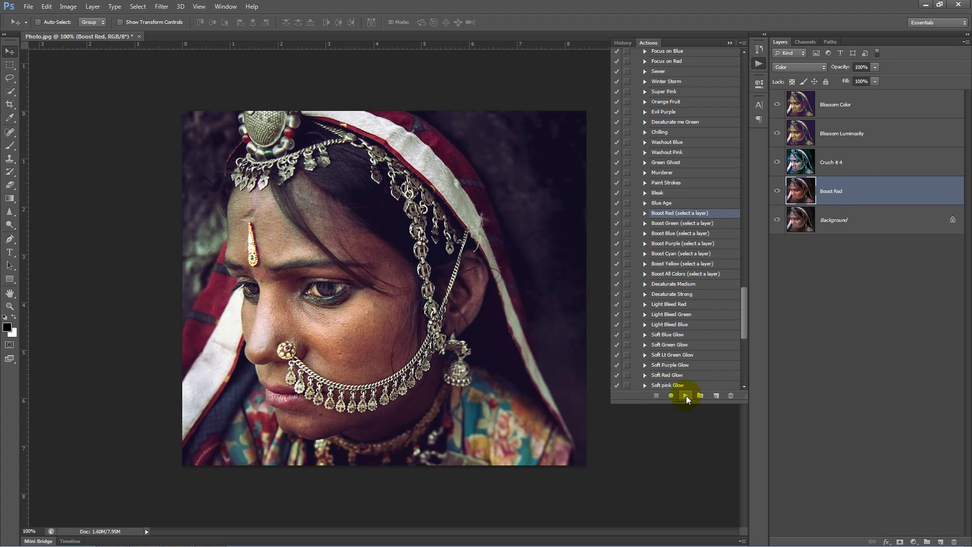
# - Play Boost Red again for stronger red and settle the Boost Red layer at 63% opacity
pyautogui.click(686, 396)
pyautogui.moveTo(844, 69); pyautogui.dragTo(846, 69)
pyautogui.press('Return')
pyautogui.click(684, 396)
pyautogui.moveTo(841, 66)
pyautogui.mouseDown()
pyautogui.moveTo(278, 108)
pyautogui.moveTo(290, 107)
pyautogui.mouseUp()
pyautogui.moveTo(744, 315); pyautogui.dragTo(745, 97)
# - Run Flatten Image (Non Kit Only) from Master Contrast to merge every layer into Background
pyautogui.click(686, 75)
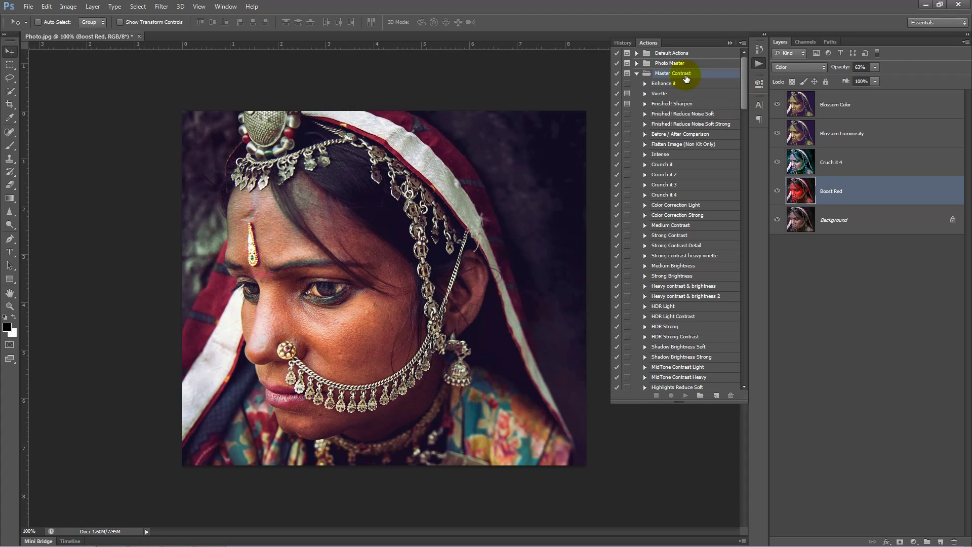
pyautogui.click(669, 145)
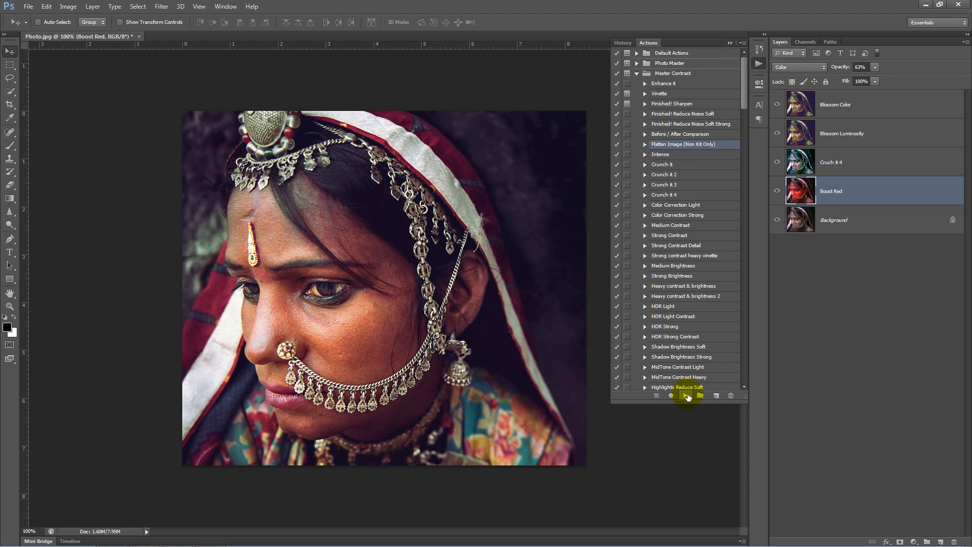
pyautogui.click(686, 396)
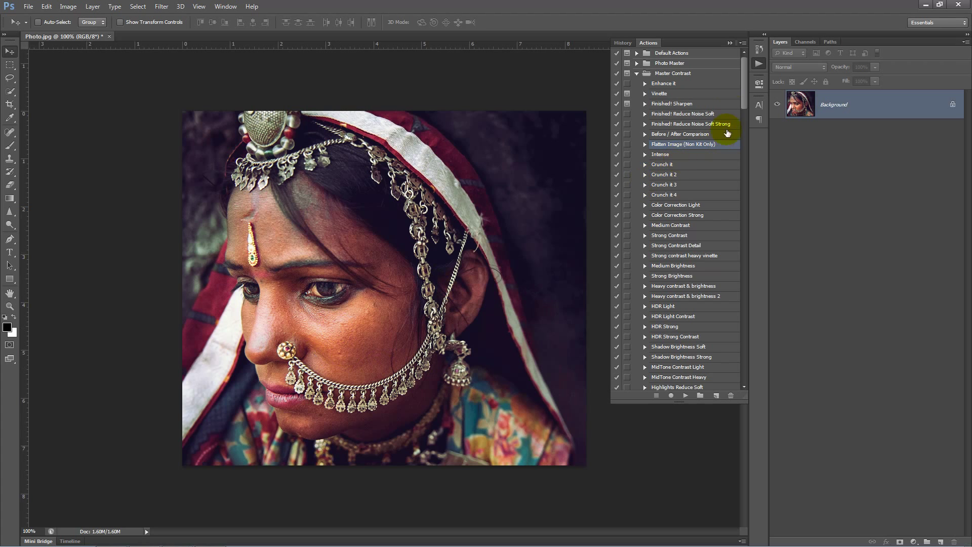
# - Run the HDR Strong action from Master Contrast on the flattened portrait
pyautogui.moveTo(744, 86); pyautogui.dragTo(746, 112)
pyautogui.click(690, 166)
pyautogui.click(668, 378)
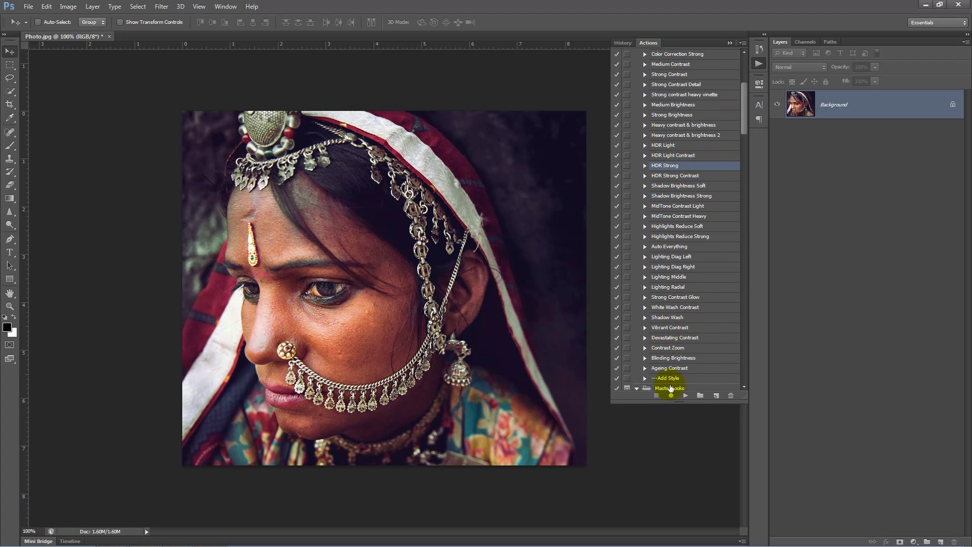
pyautogui.click(685, 396)
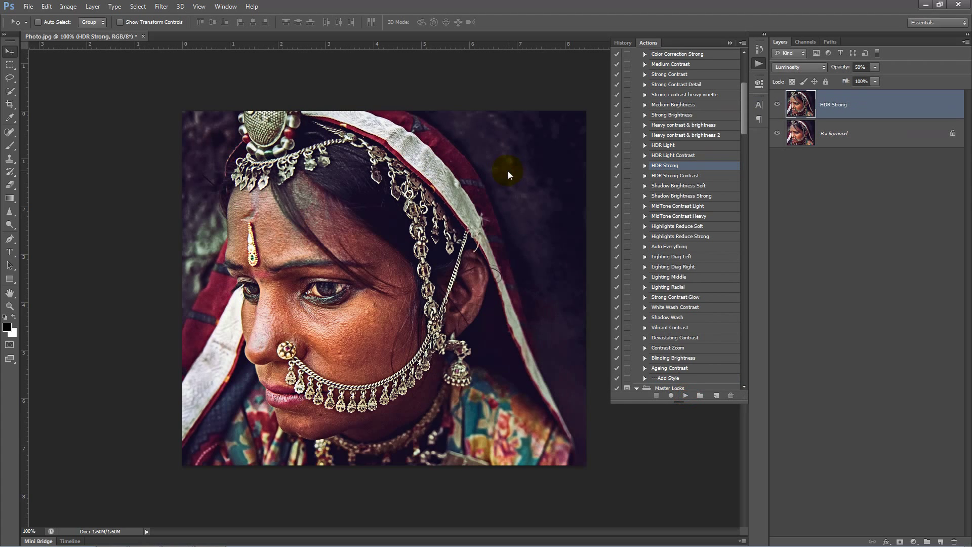
# - Set the HDR Strong layer's opacity to 20%
pyautogui.click(866, 68)
pyautogui.write('20')
pyautogui.press('Return')
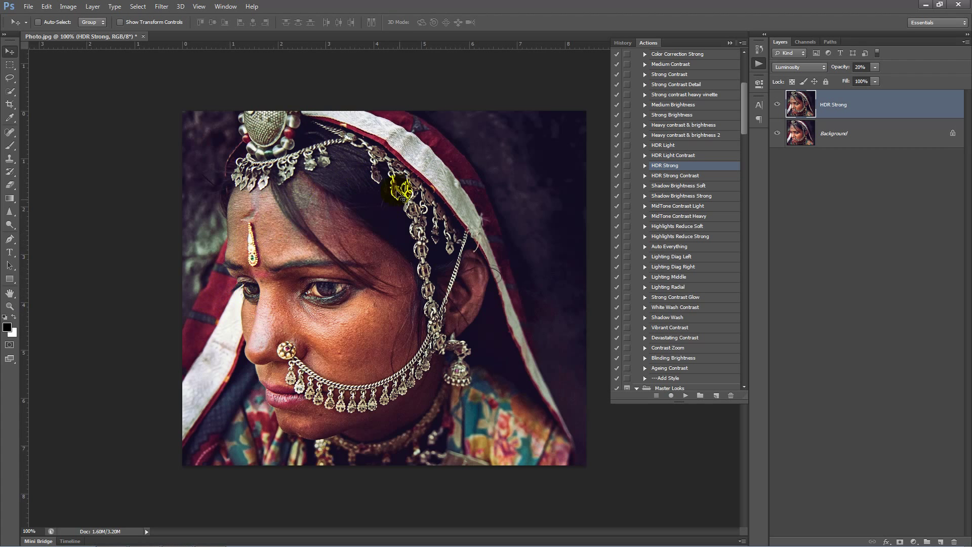
pyautogui.moveTo(743, 98); pyautogui.dragTo(741, 303)
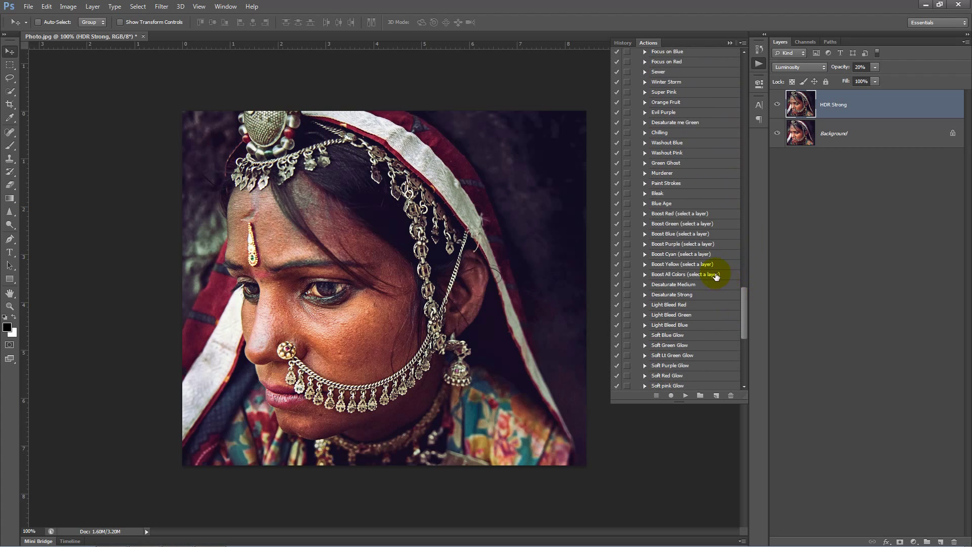
# - Duplicate the Background and run the Boost All Colors action on the copy
pyautogui.click(703, 273)
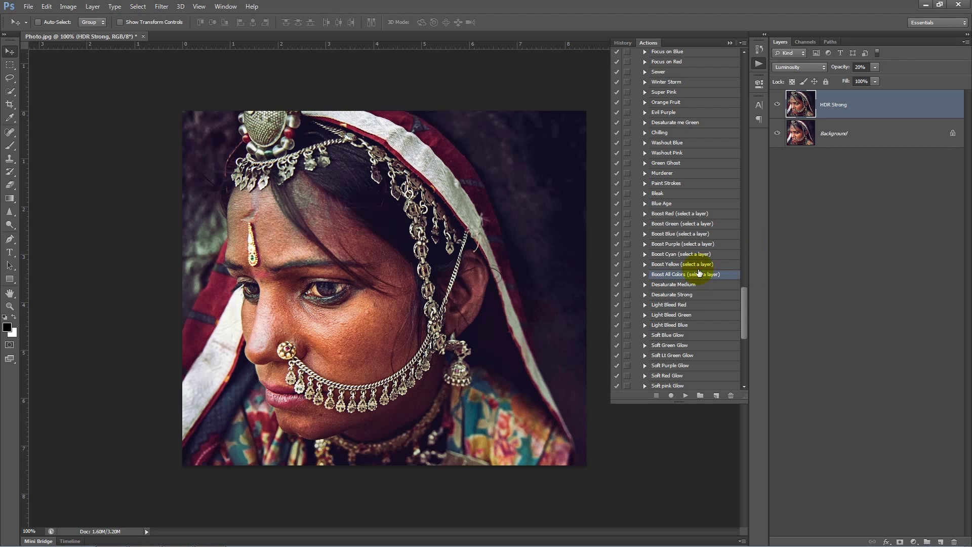
pyautogui.click(842, 135)
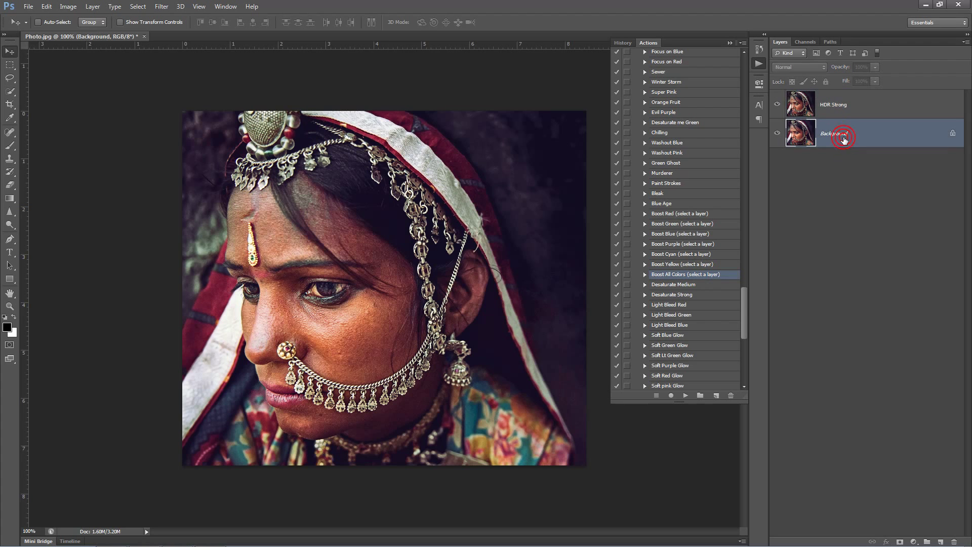
pyautogui.hotkey('ctrl', 'j')
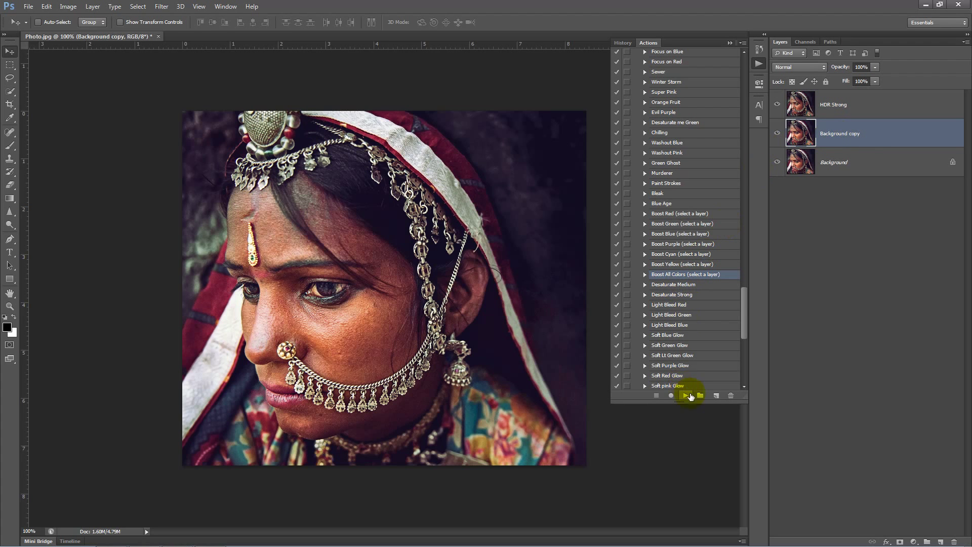
pyautogui.click(685, 396)
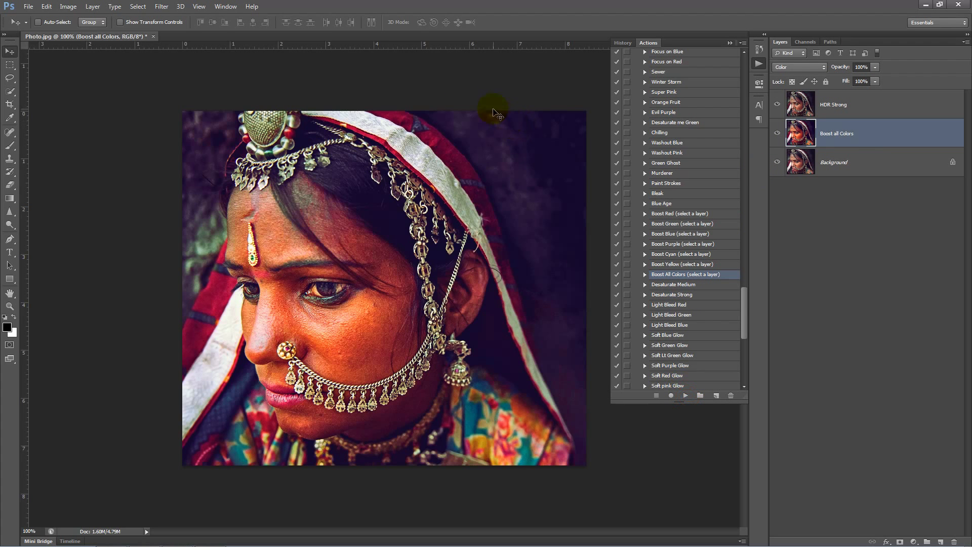
# - Blend the Boost all Colors layer in at 37% opacity
pyautogui.moveTo(840, 67); pyautogui.dragTo(787, 71)
pyautogui.moveTo(293, 110); pyautogui.dragTo(302, 110)
pyautogui.moveTo(304, 109); pyautogui.dragTo(305, 109)
pyautogui.moveTo(743, 318); pyautogui.dragTo(751, 284)
# - Run the Touch of Green n Red action on the portrait
pyautogui.click(688, 191)
pyautogui.click(670, 221)
pyautogui.click(677, 191)
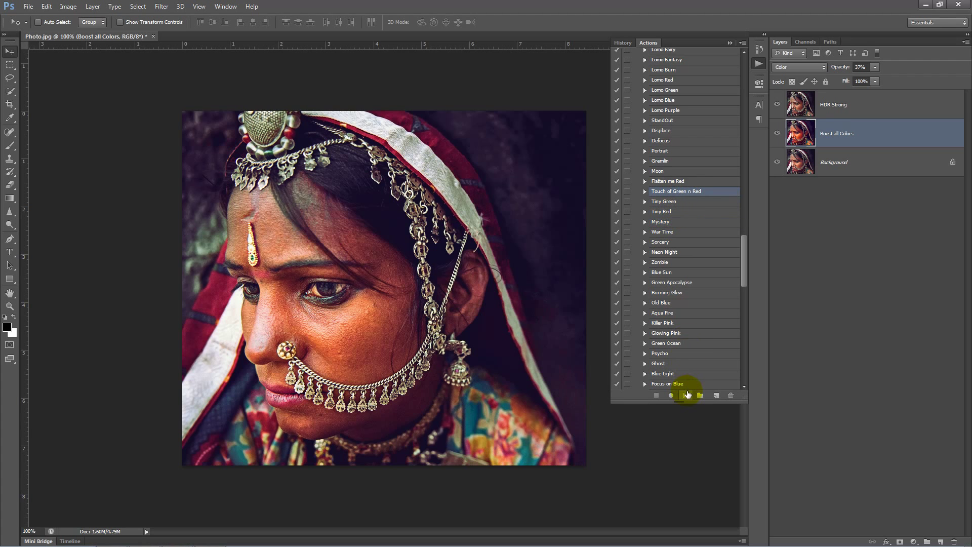
pyautogui.click(686, 395)
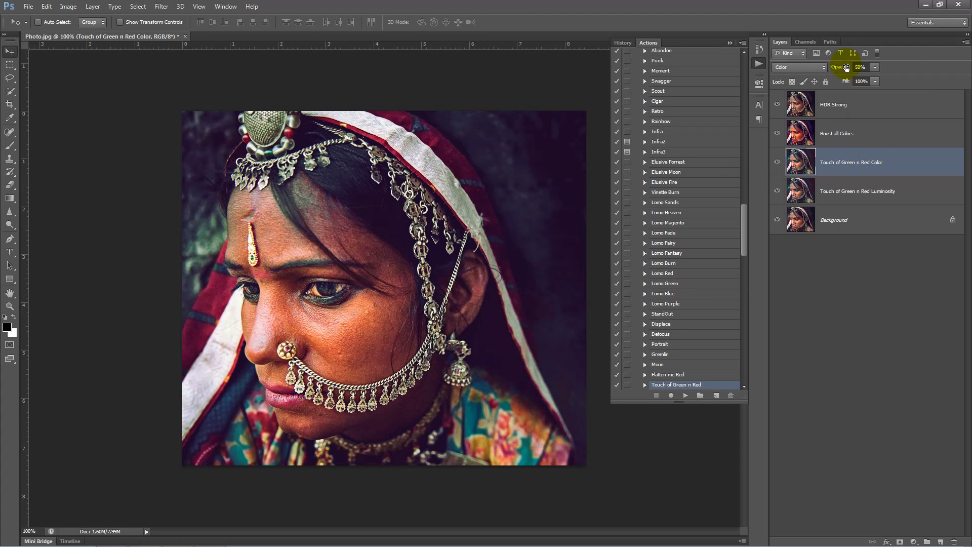
# - Compare the Touch of Green n Red Color layer faded out, then set it to 50% opacity
pyautogui.moveTo(845, 70); pyautogui.dragTo(342, 96)
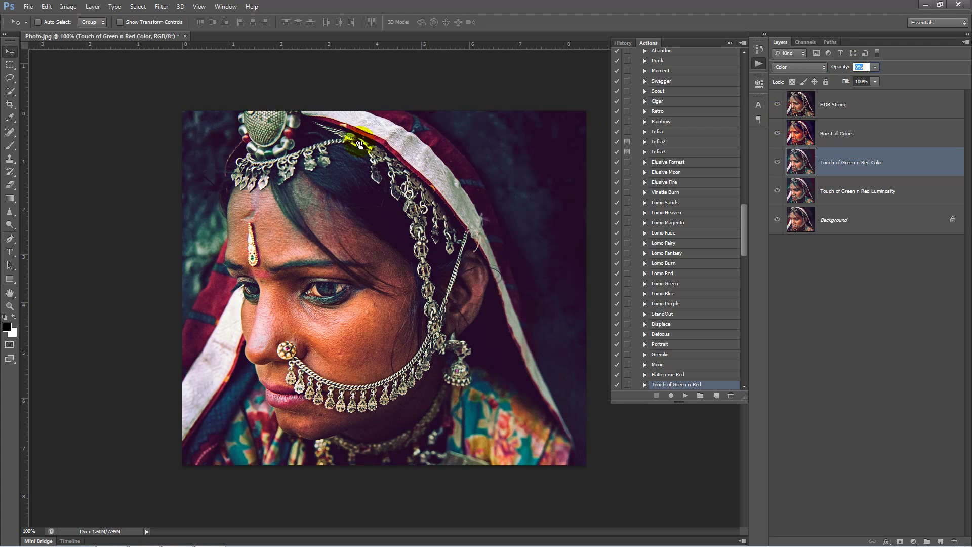
pyautogui.press('Return')
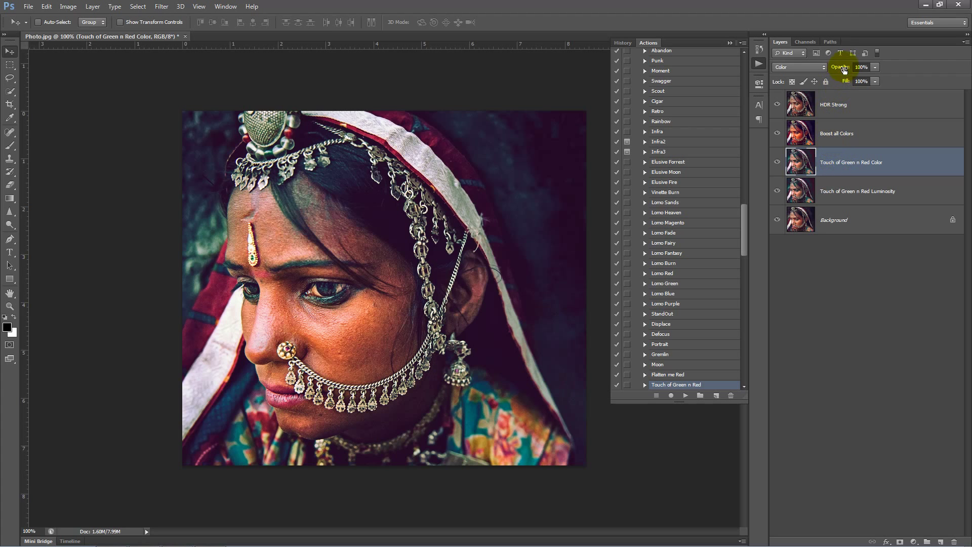
pyautogui.moveTo(844, 69); pyautogui.dragTo(821, 69)
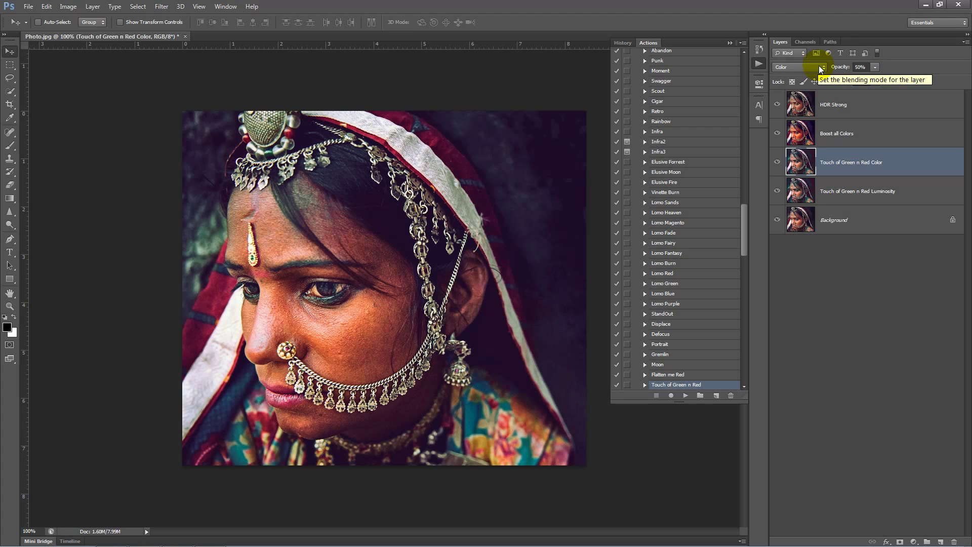
pyautogui.moveTo(742, 233); pyautogui.dragTo(757, 93)
# - Flatten the image with Flatten Image (Non Kit Only), then play Finished! Sharpen
pyautogui.click(683, 145)
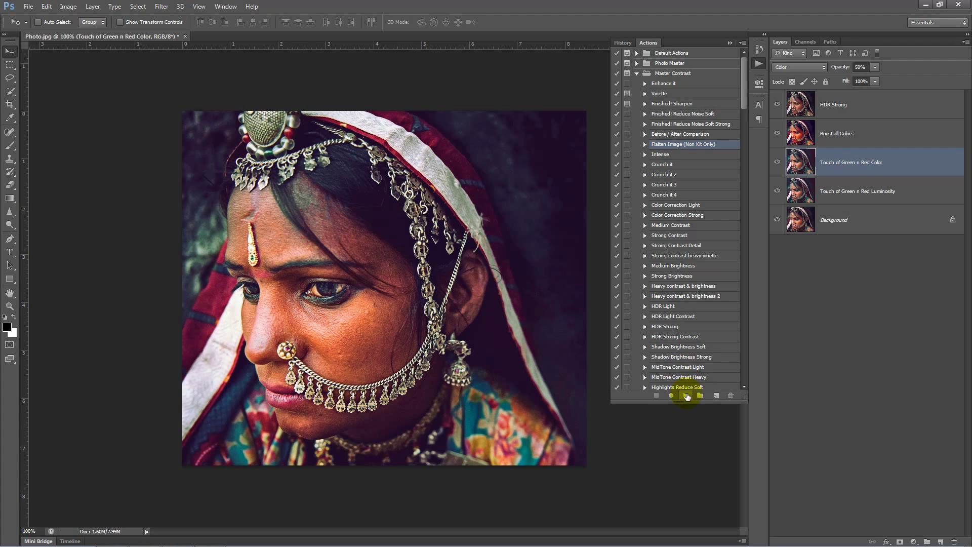
pyautogui.click(686, 396)
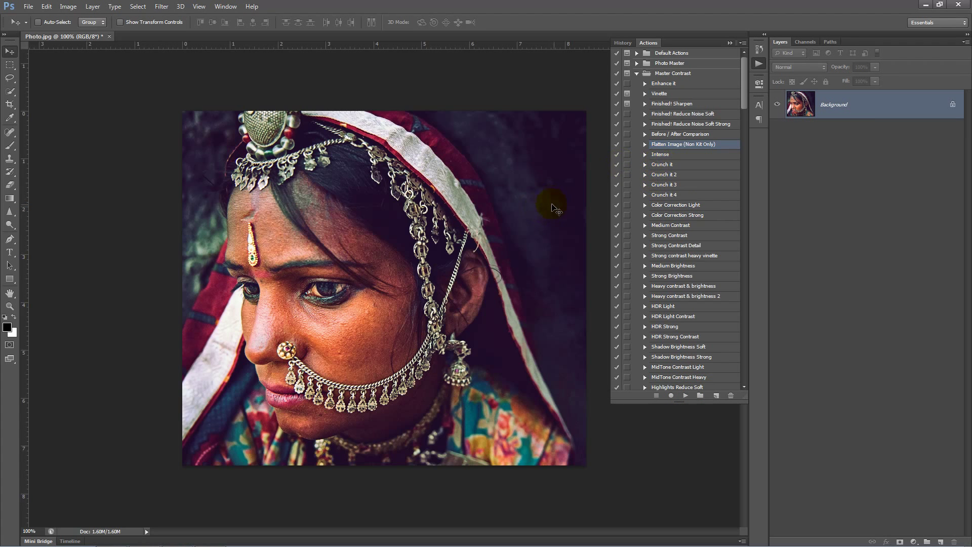
pyautogui.click(677, 104)
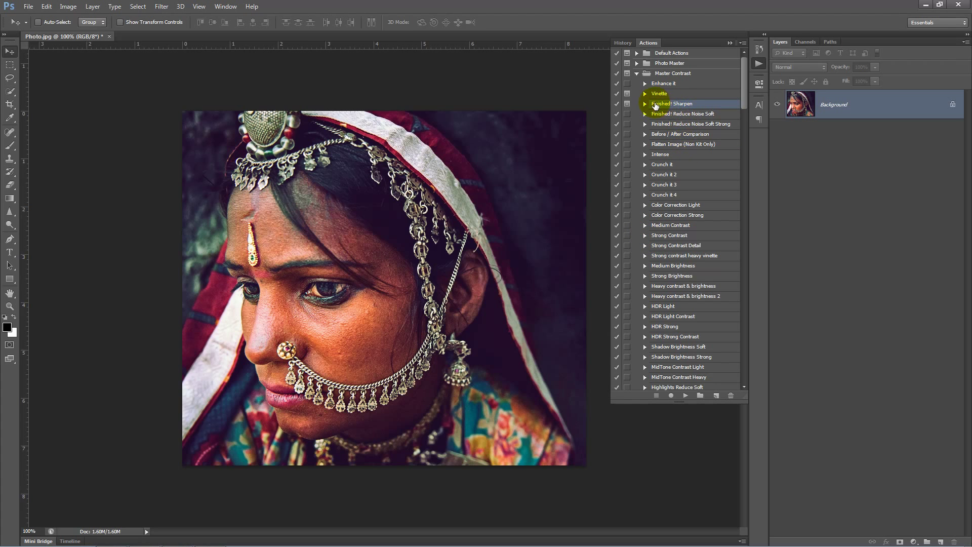
pyautogui.click(686, 395)
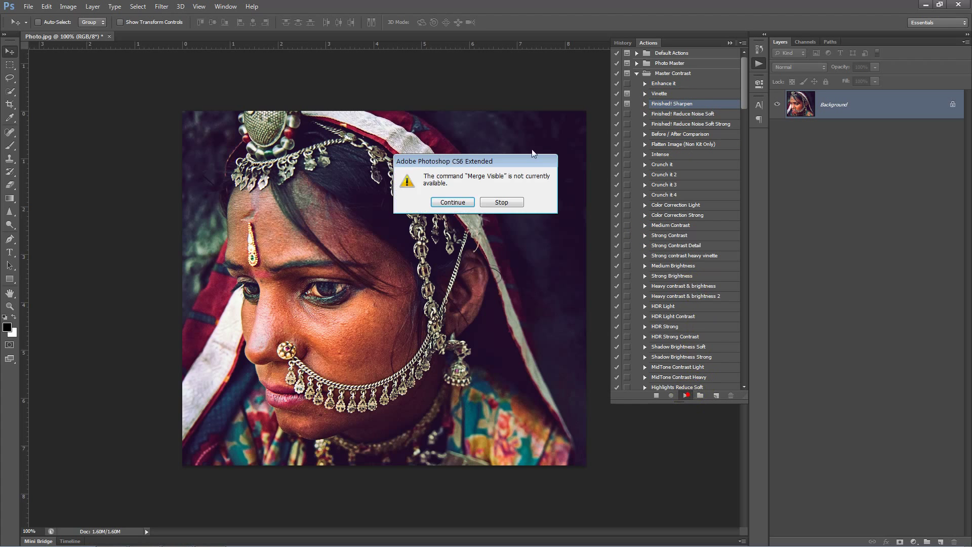
# - Stop Finished! Sharpen at the Merge Visible warning and duplicate the Background as Layer 1
pyautogui.click(503, 202)
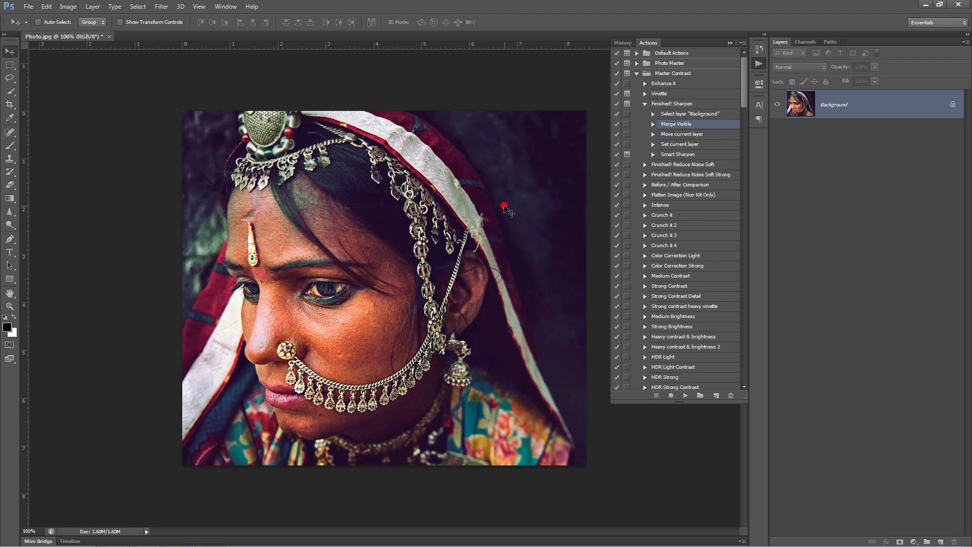
pyautogui.click(645, 103)
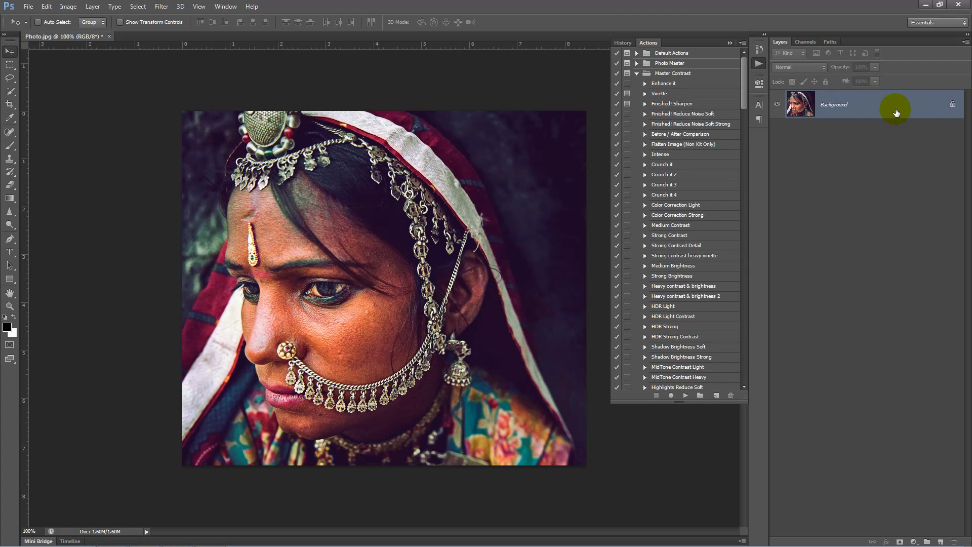
pyautogui.hotkey('ctrl', 'j')
pyautogui.click(690, 104)
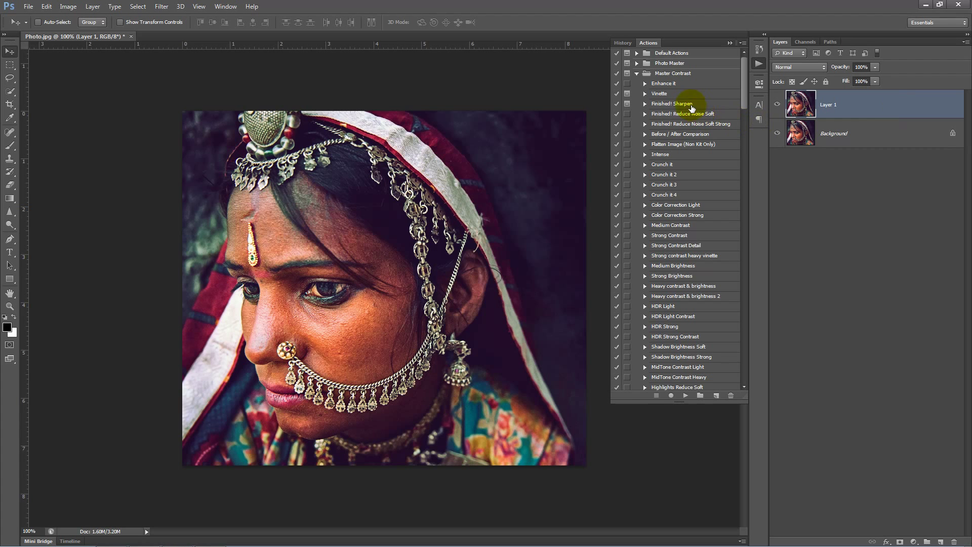
# - Sharpen with Finished! Sharpen, tuning Smart Sharpen Amount at 0.3 px radius into a Final with Sharpening layer
pyautogui.click(685, 395)
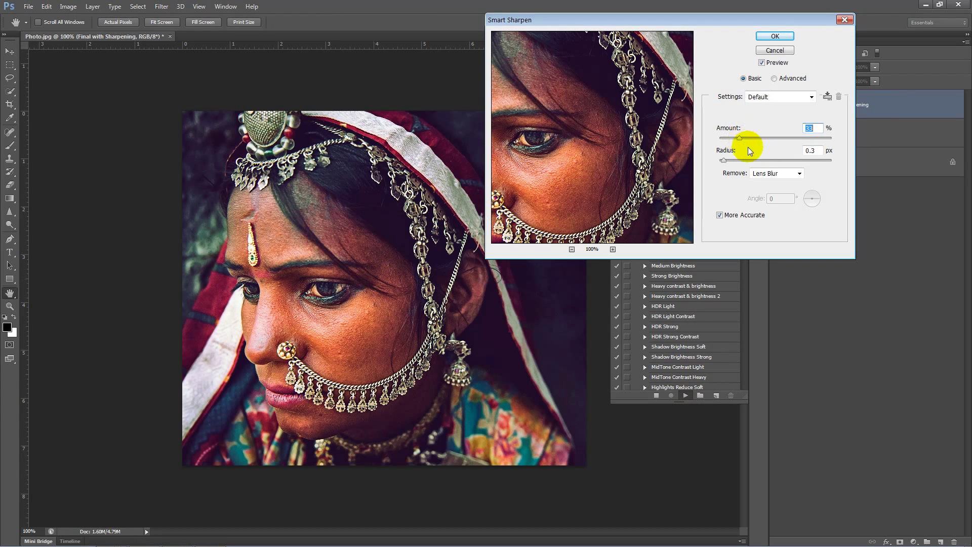
pyautogui.click(813, 150)
pyautogui.click(808, 129)
pyautogui.moveTo(743, 138); pyautogui.dragTo(722, 137)
pyautogui.moveTo(609, 147)
pyautogui.mouseDown()
pyautogui.moveTo(588, 150)
pyautogui.moveTo(615, 142)
pyautogui.mouseUp()
pyautogui.moveTo(735, 141)
pyautogui.mouseDown()
pyautogui.moveTo(769, 139)
pyautogui.moveTo(750, 143)
pyautogui.mouseUp()
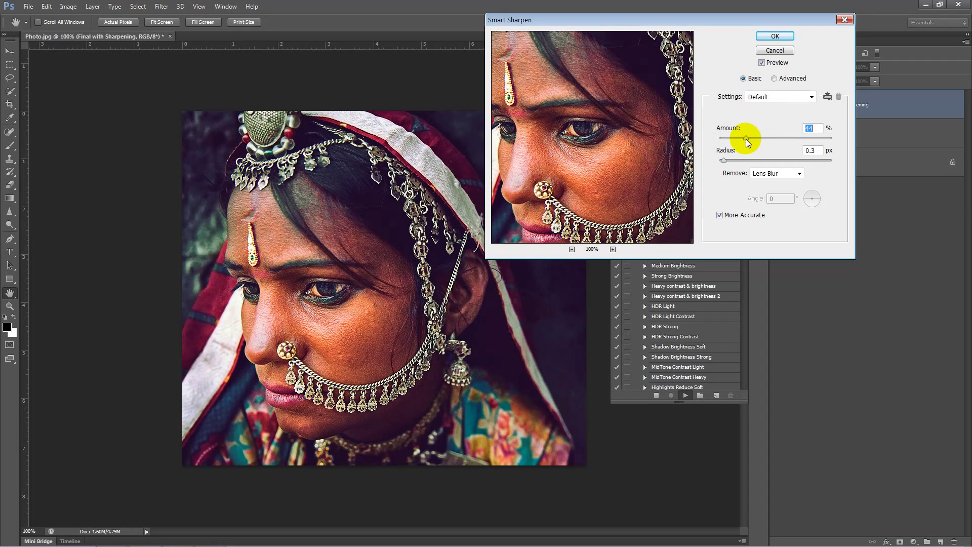
pyautogui.click(780, 36)
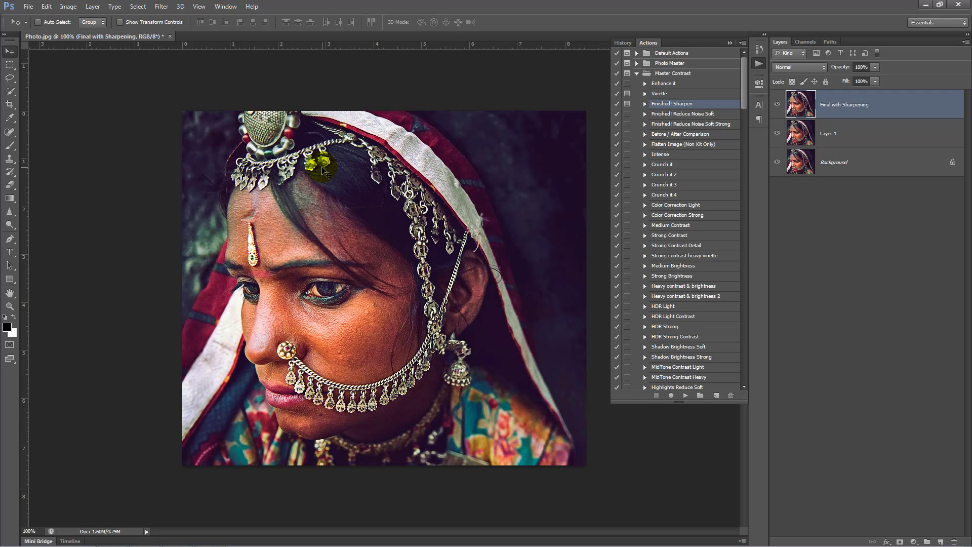
# - Place Photo.jpg into the document and commit it as a new Photo layer
pyautogui.hotkey('alt', 'f')
pyautogui.press('l')
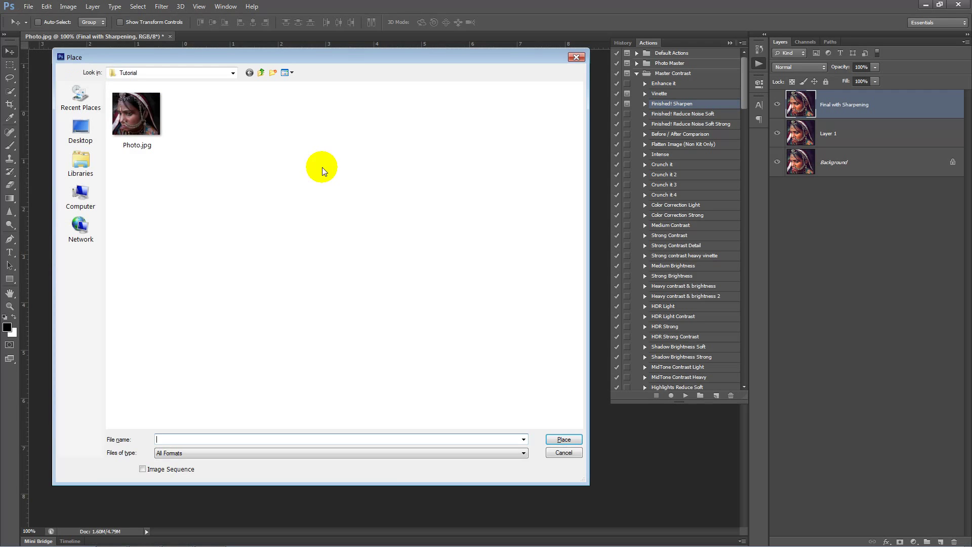
pyautogui.doubleClick(140, 114)
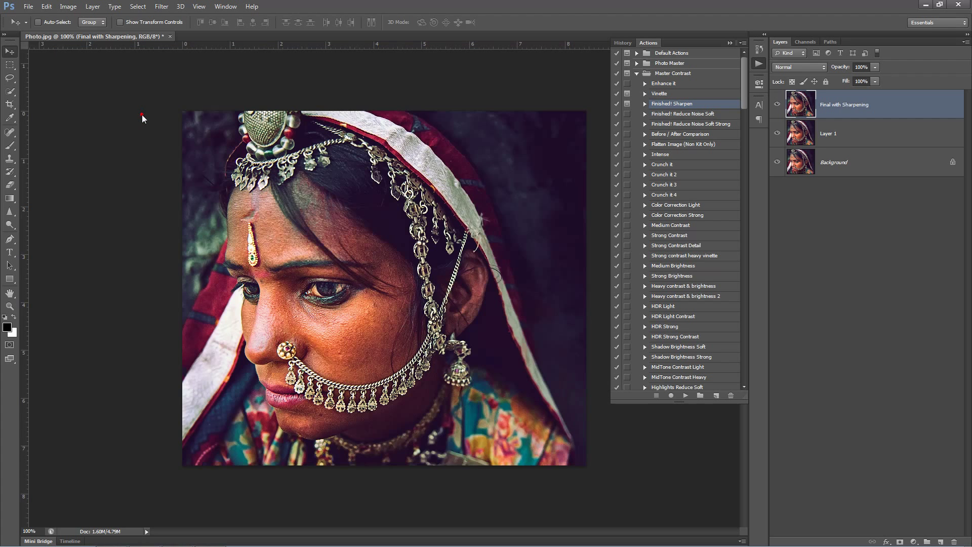
pyautogui.press('Return')
# - Centre the Photo layer vertically, then hide and reshow it to compare with the graded image
pyautogui.hotkey('ctrl', 'a')
pyautogui.click(212, 22)
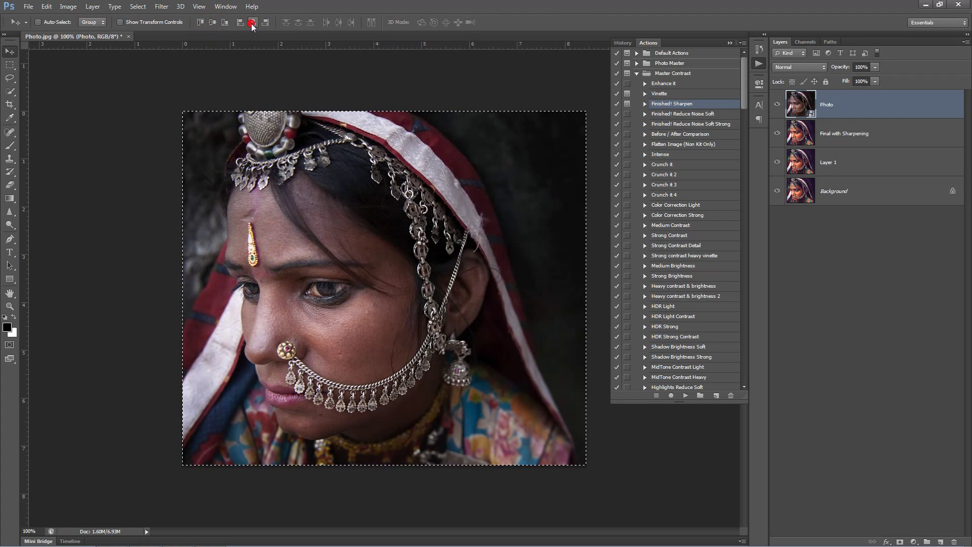
pyautogui.hotkey('ctrl', 'd')
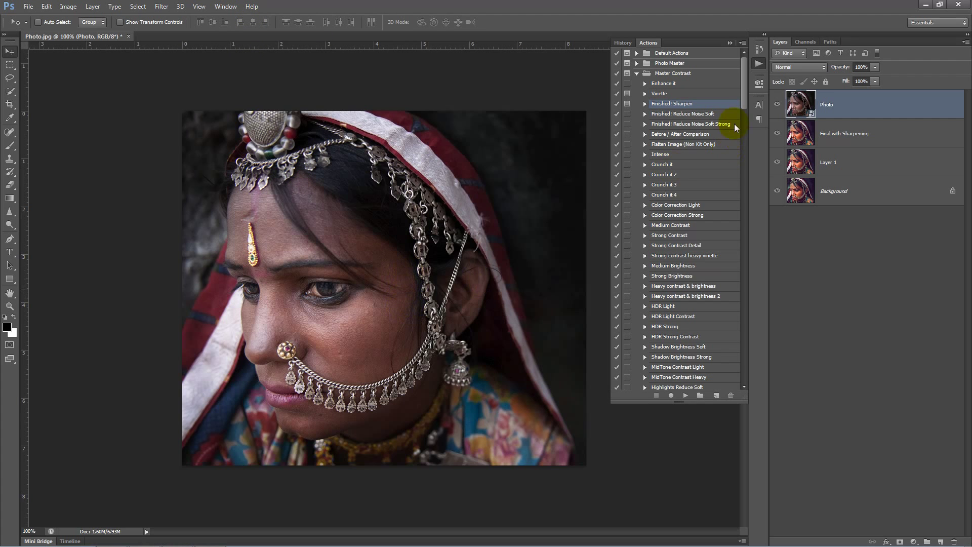
pyautogui.click(778, 105)
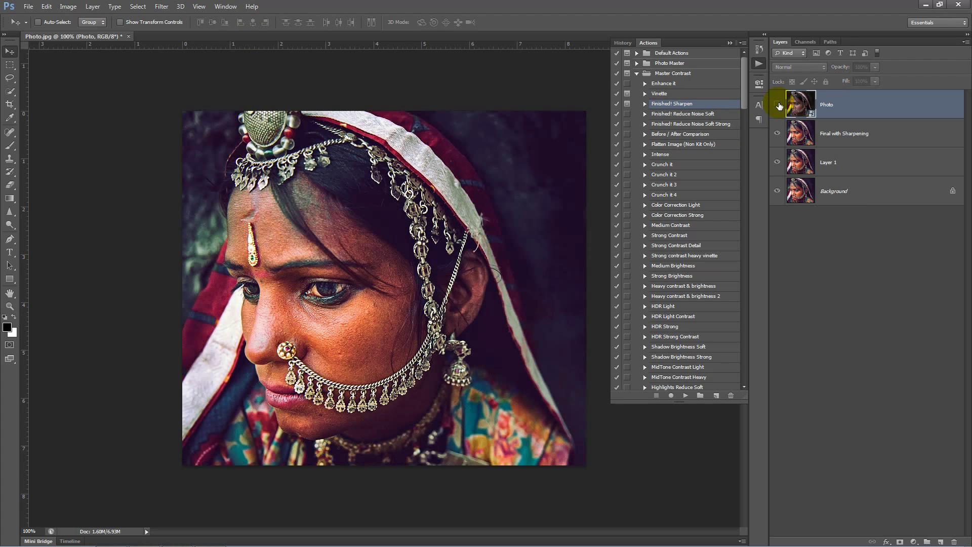
pyautogui.click(778, 104)
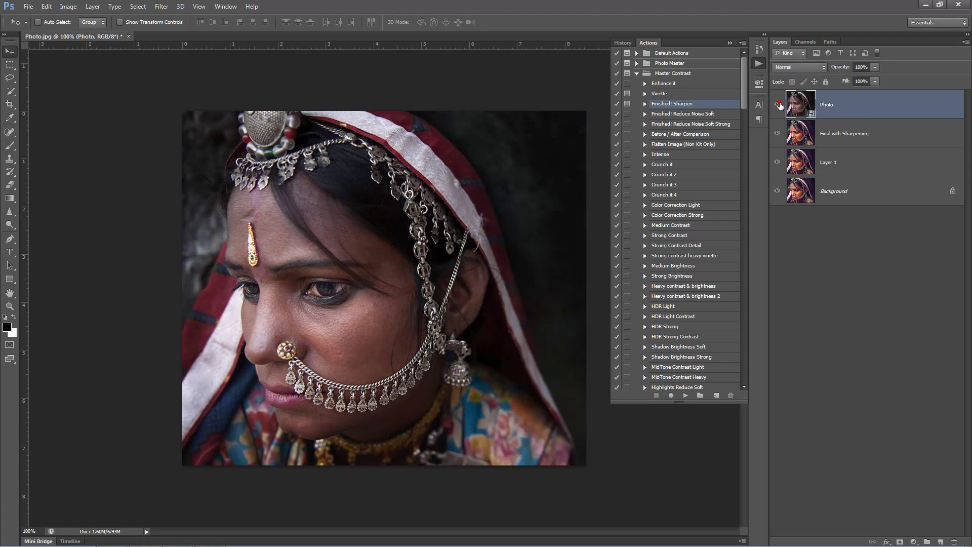